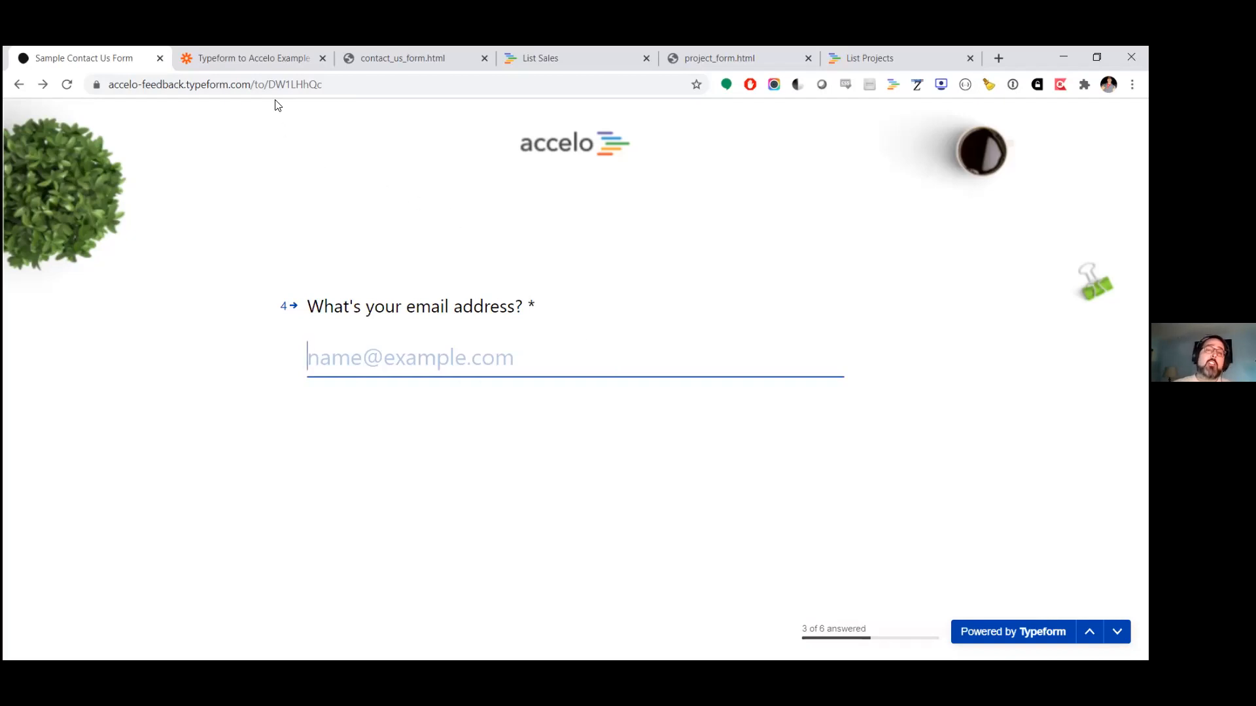
Switch to the Typeform to Accelo Example Zap and review the app and event of its New Typeform Submission trigger.
click(265, 52)
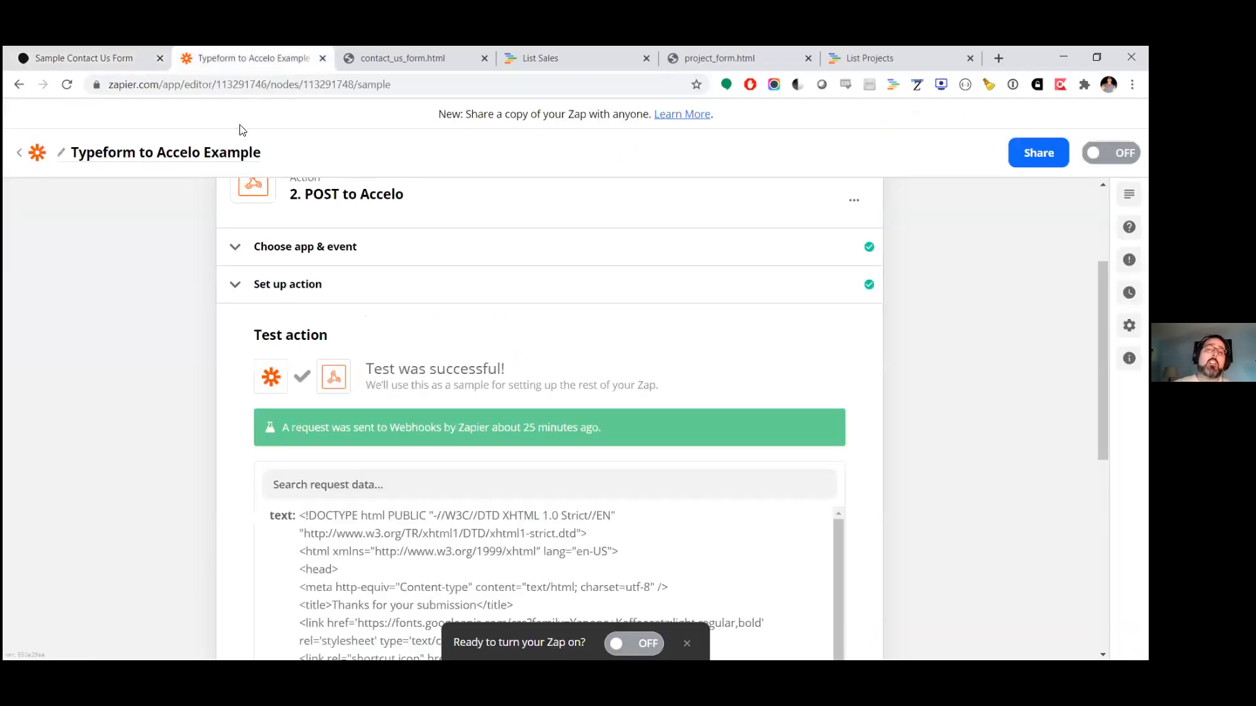
click(228, 292)
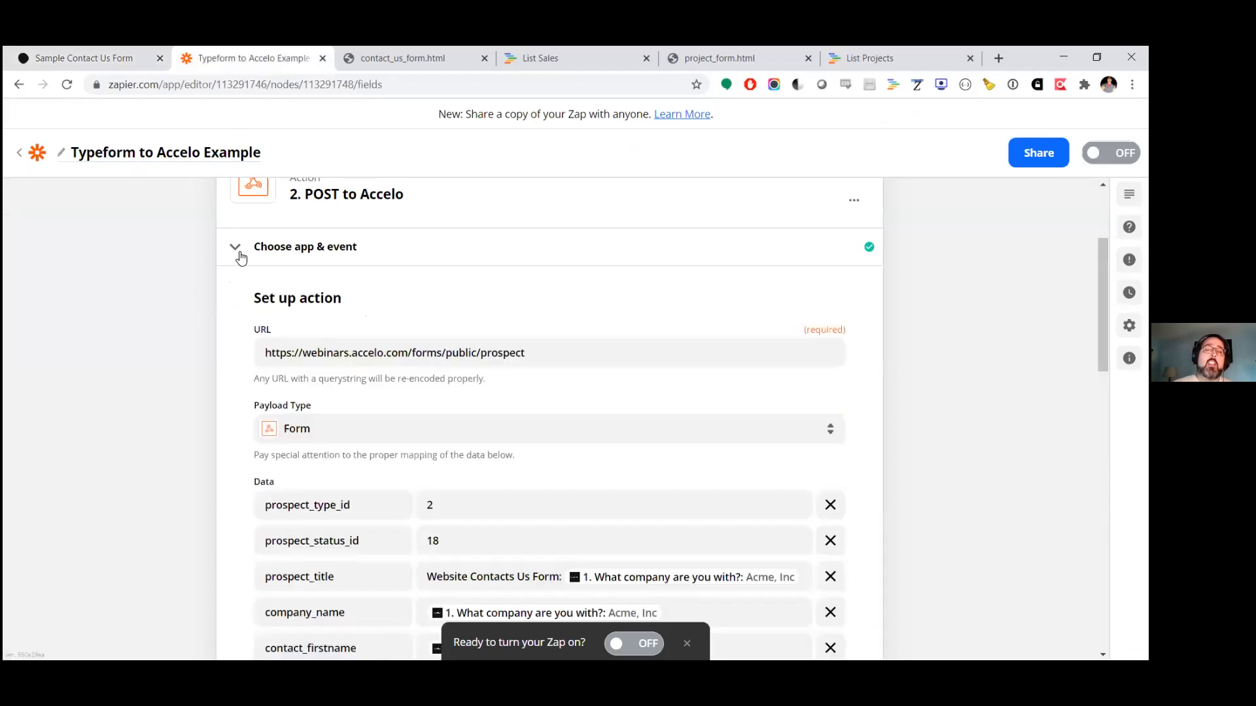
click(239, 252)
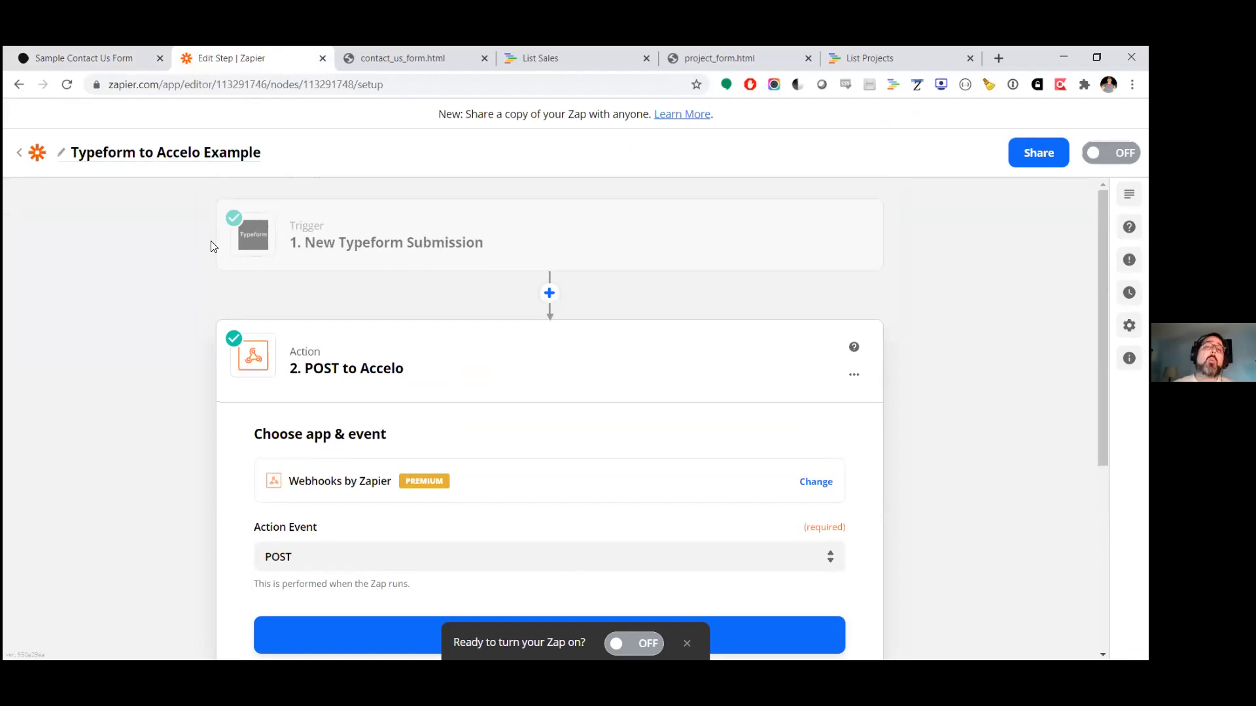
click(359, 245)
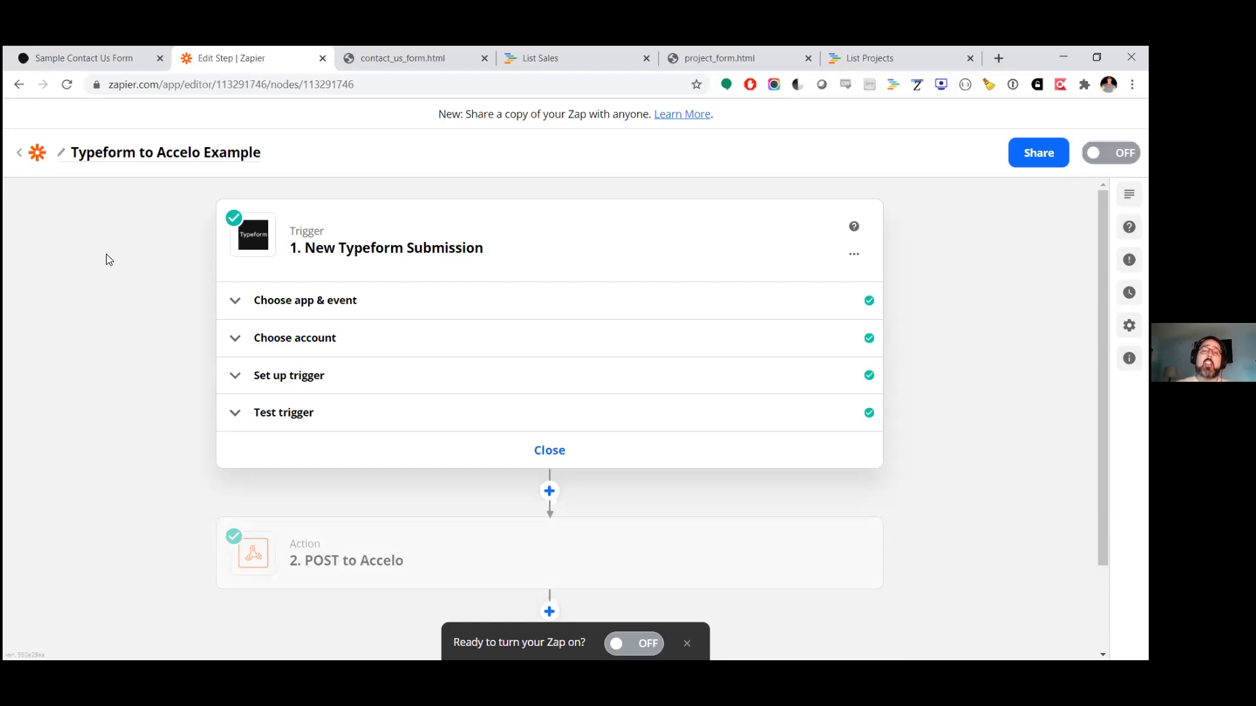
click(243, 302)
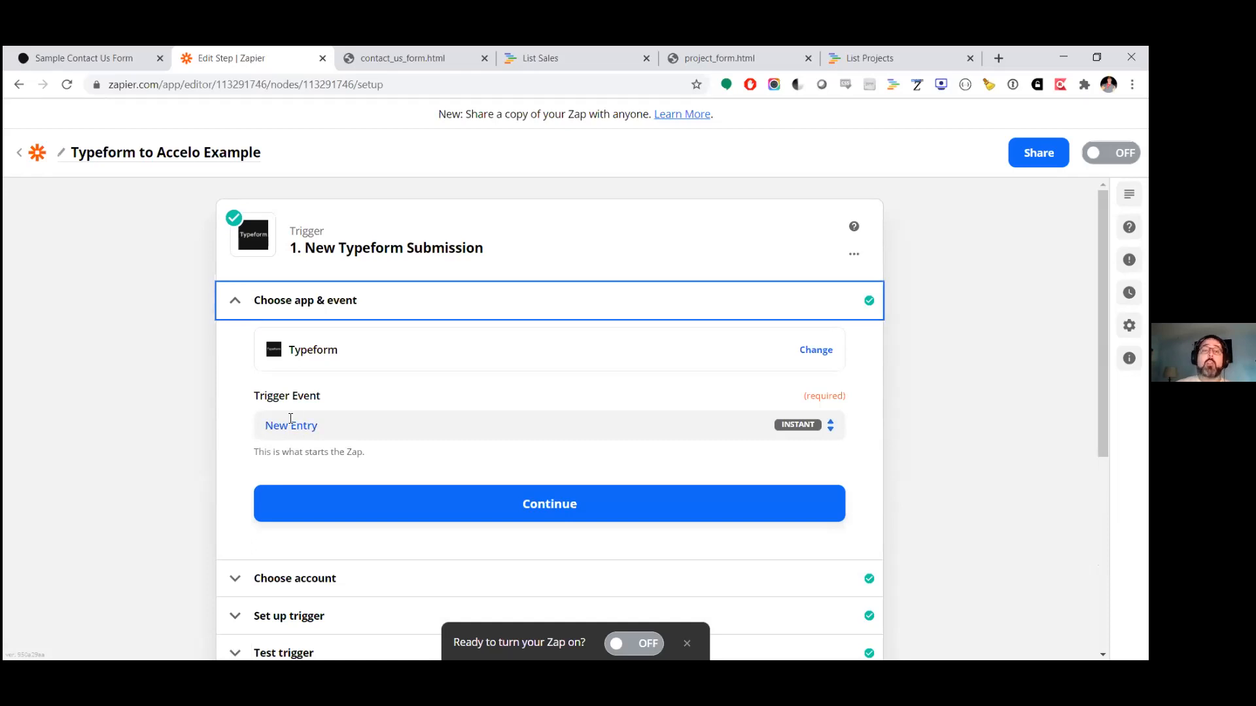
click(233, 304)
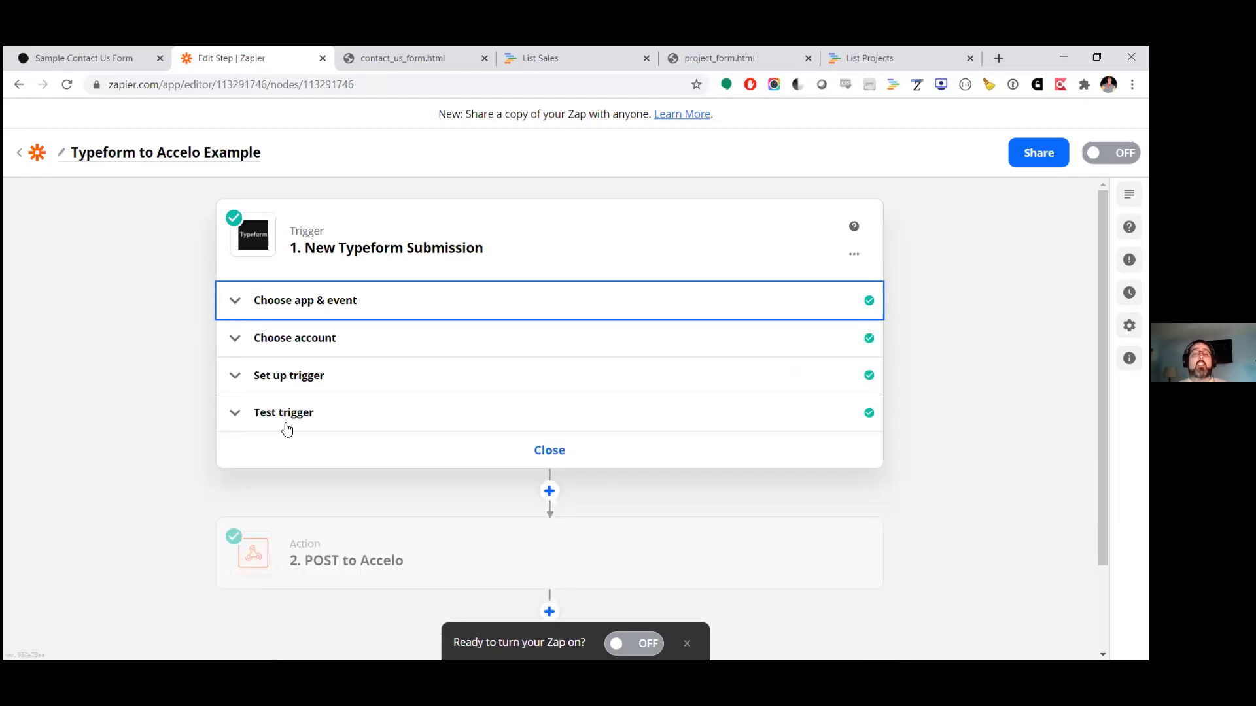
click(541, 452)
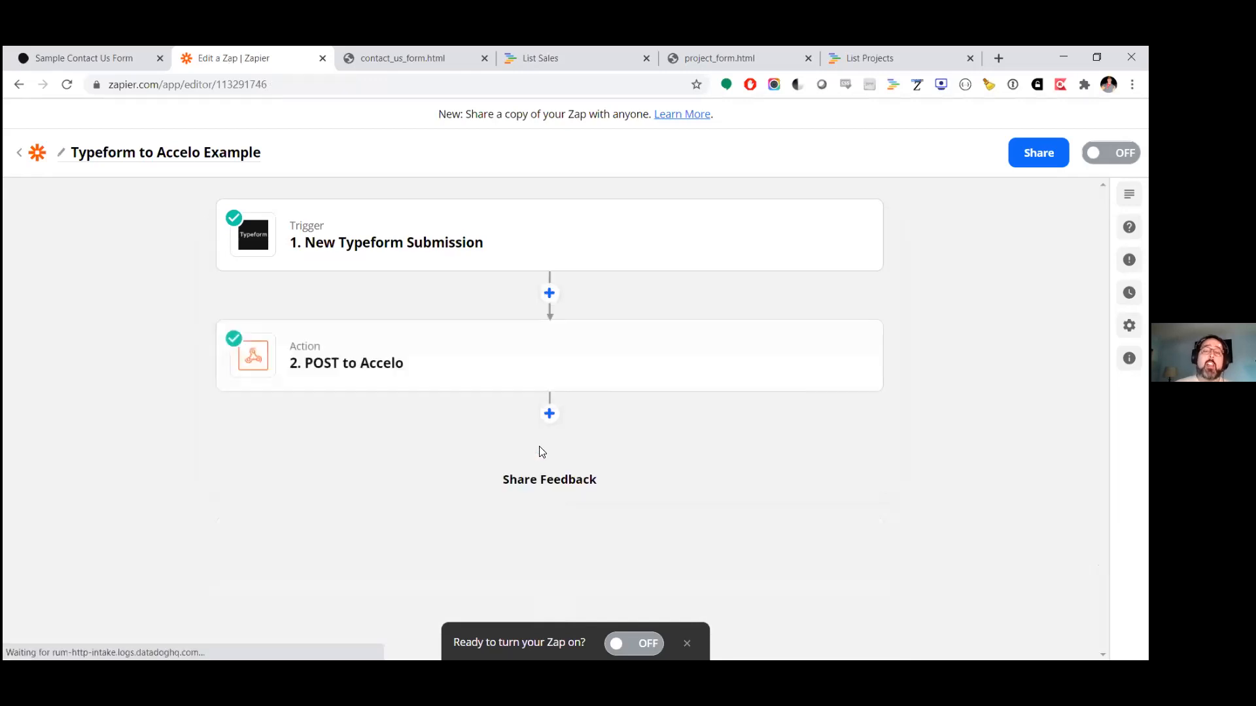
Check the app and action event chosen for the POST to Accelo action.
click(464, 386)
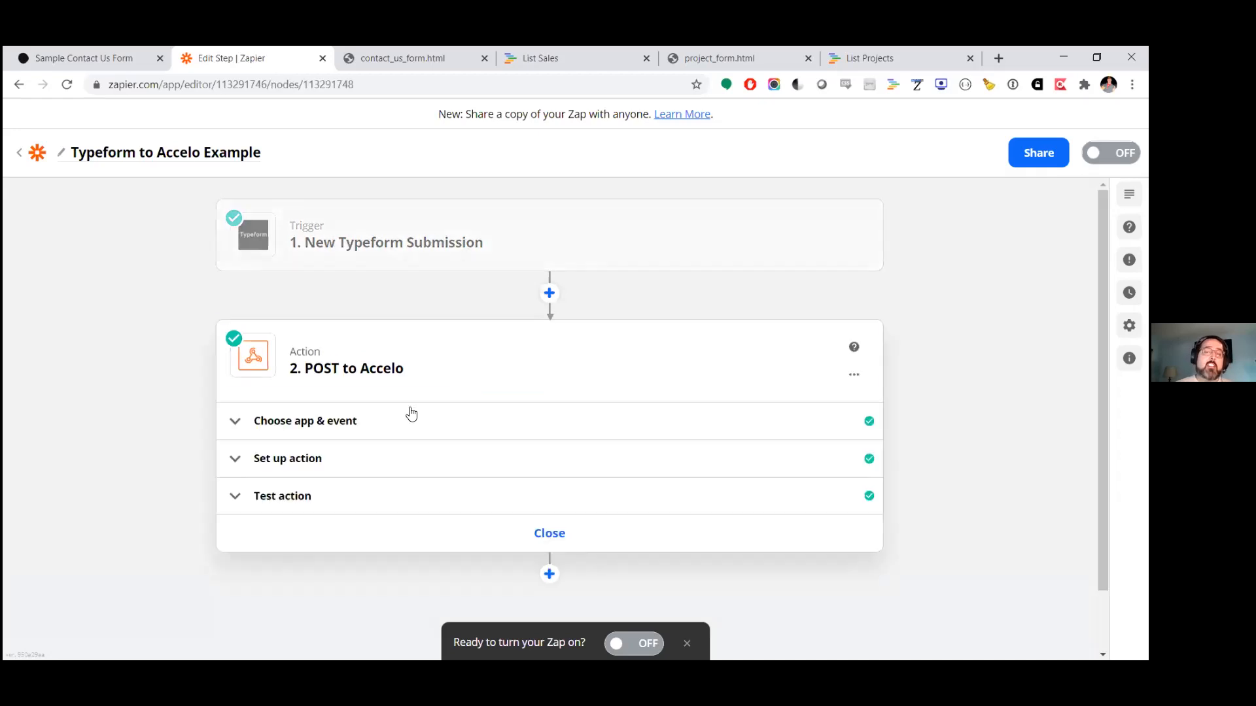
click(387, 433)
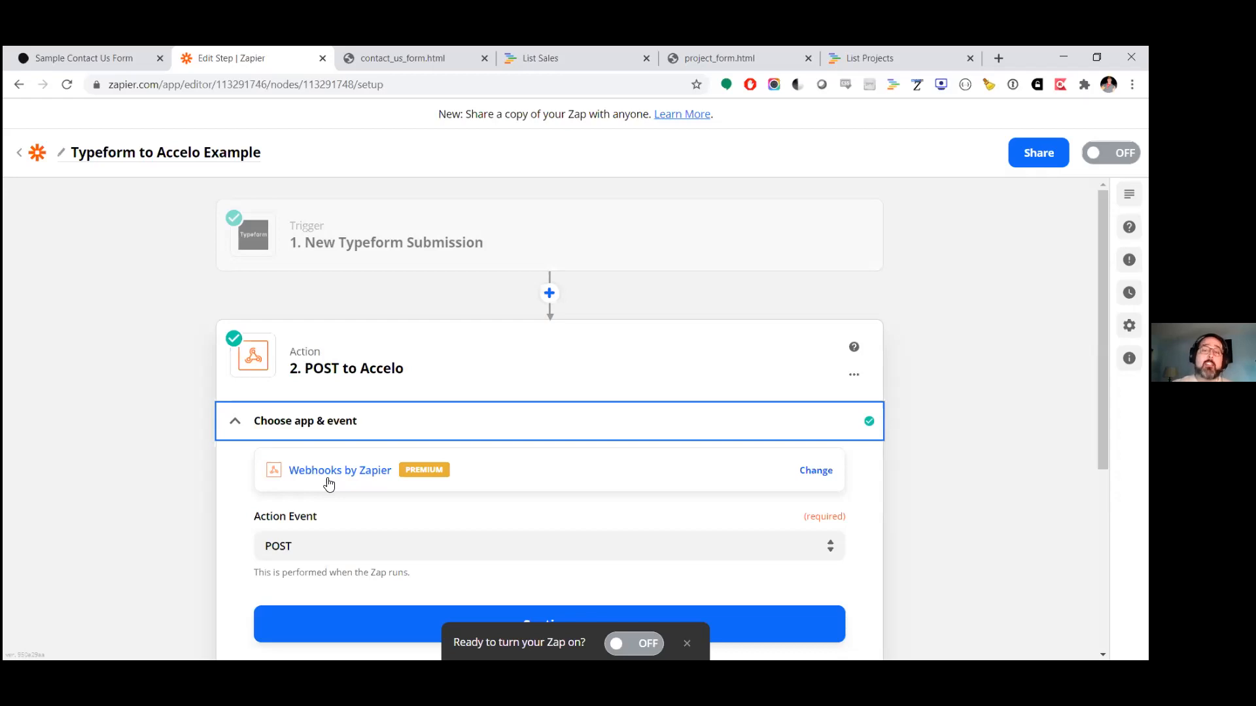
click(235, 424)
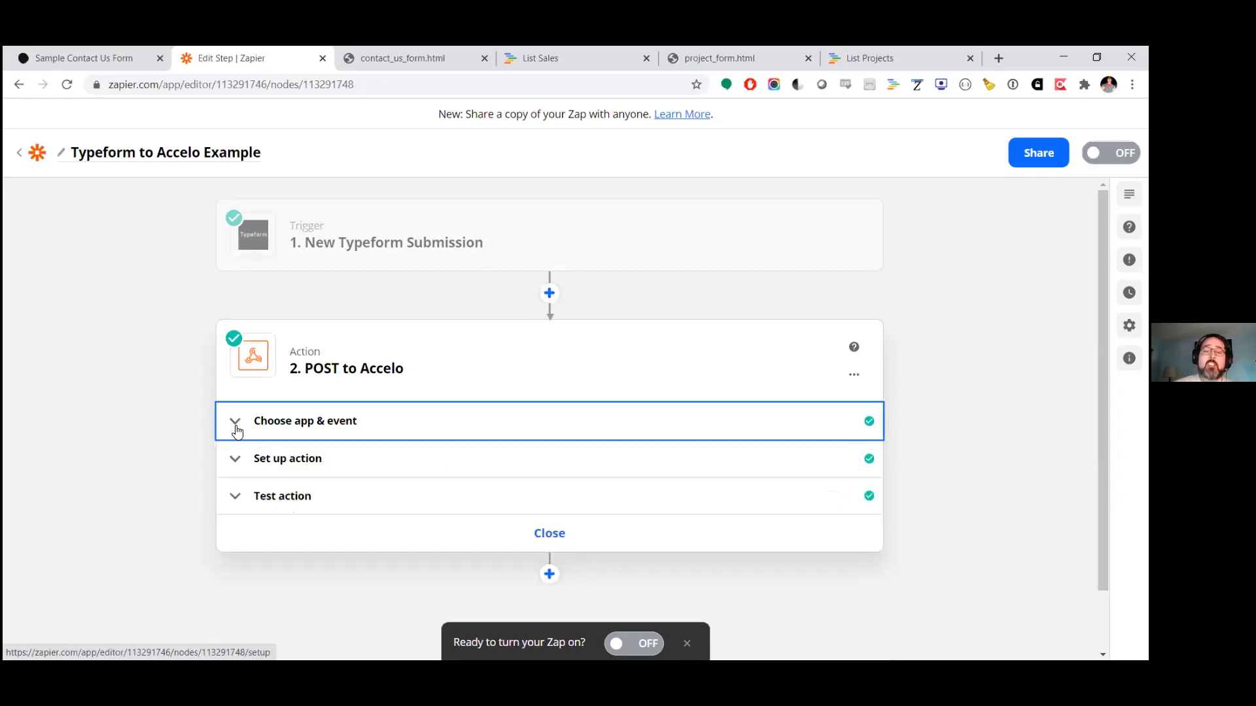
Review the POST to Accelo action's setup, examining the data keys from prospect_type_id to contact_firstname and their mapped values.
click(233, 459)
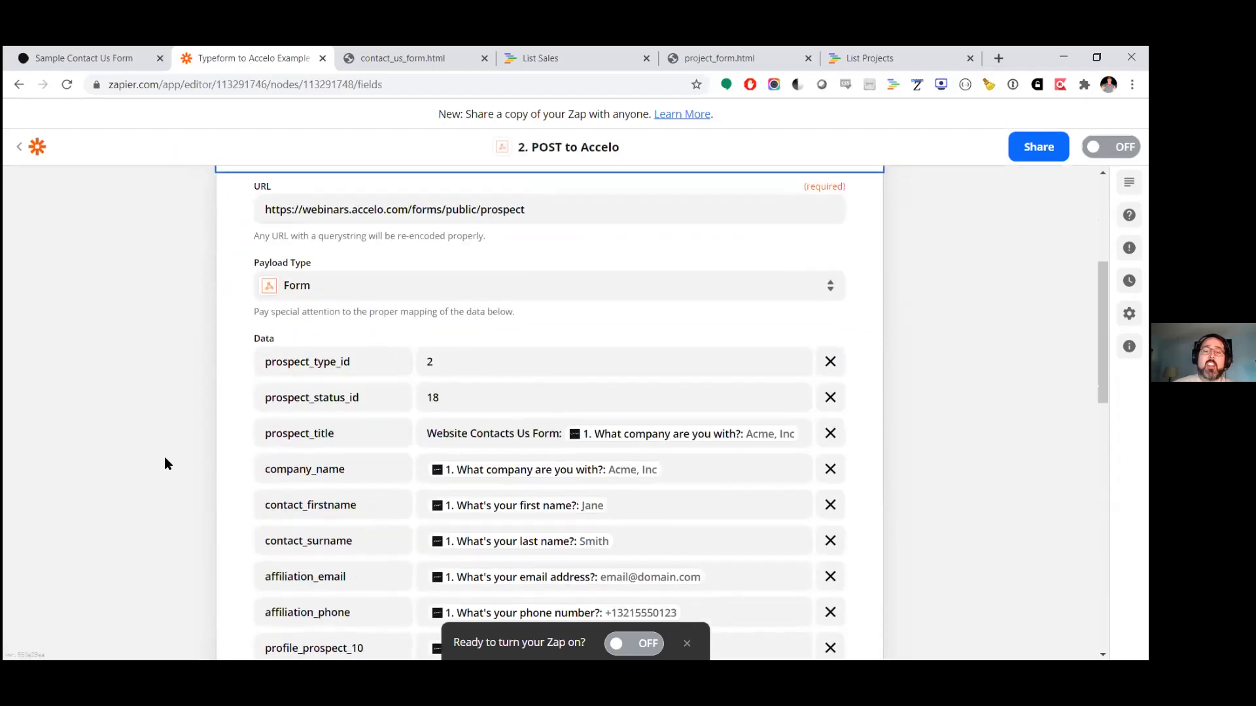
scroll(165, 464, down, 1)
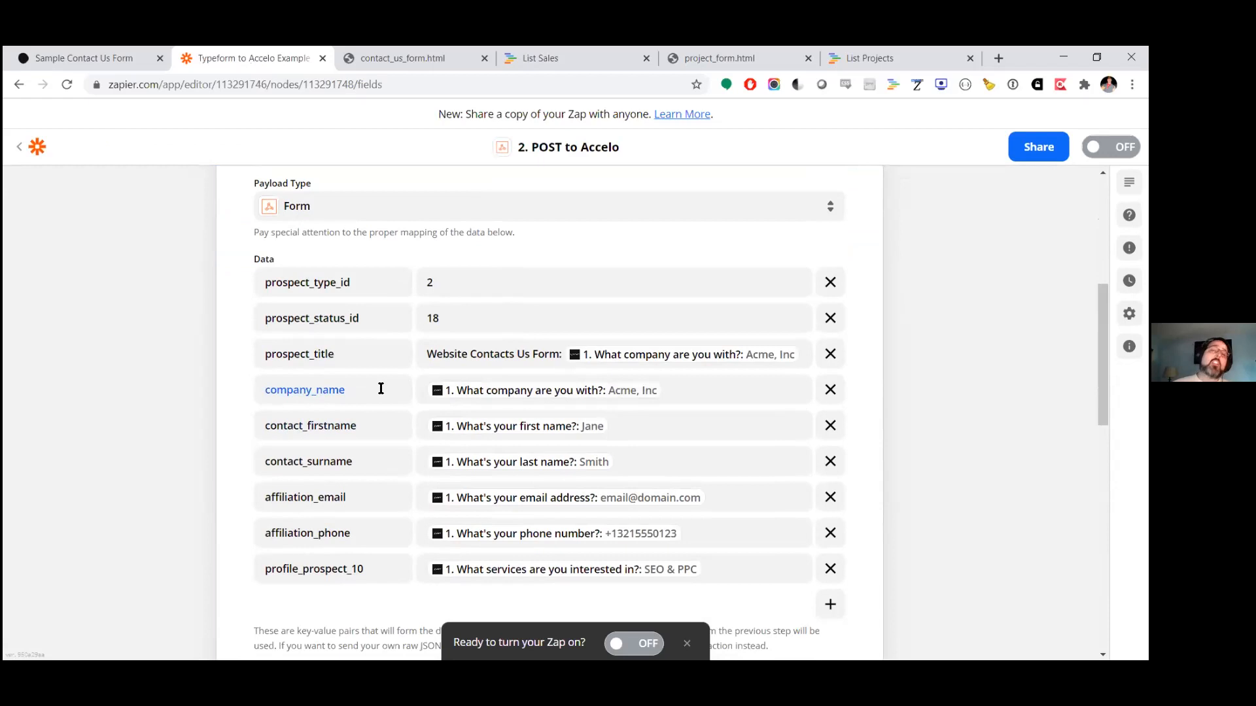
drag(392, 282, 259, 282)
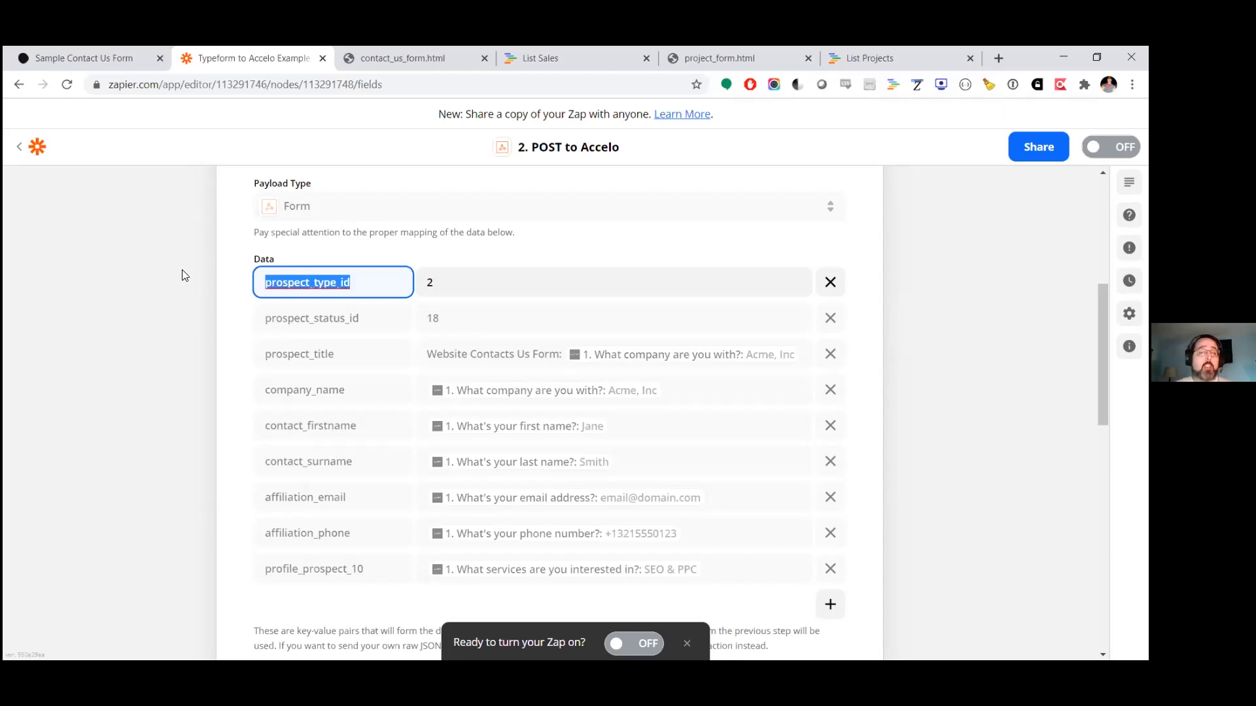
click(261, 358)
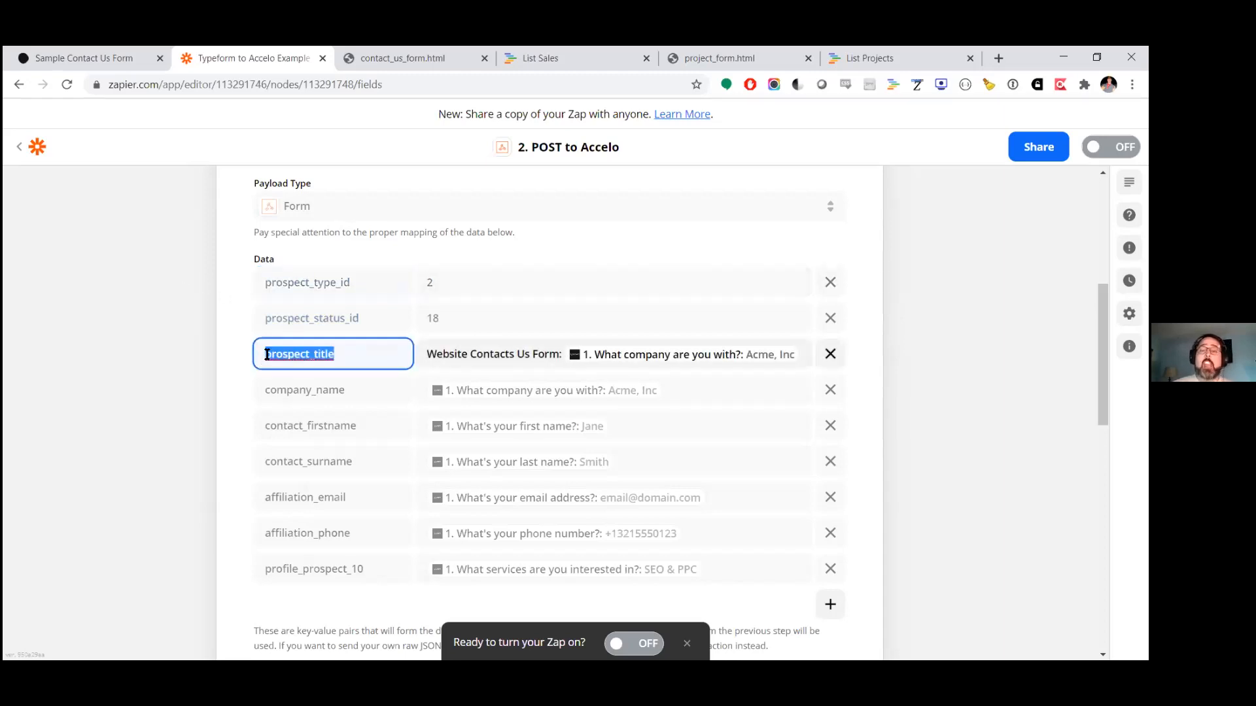
click(361, 395)
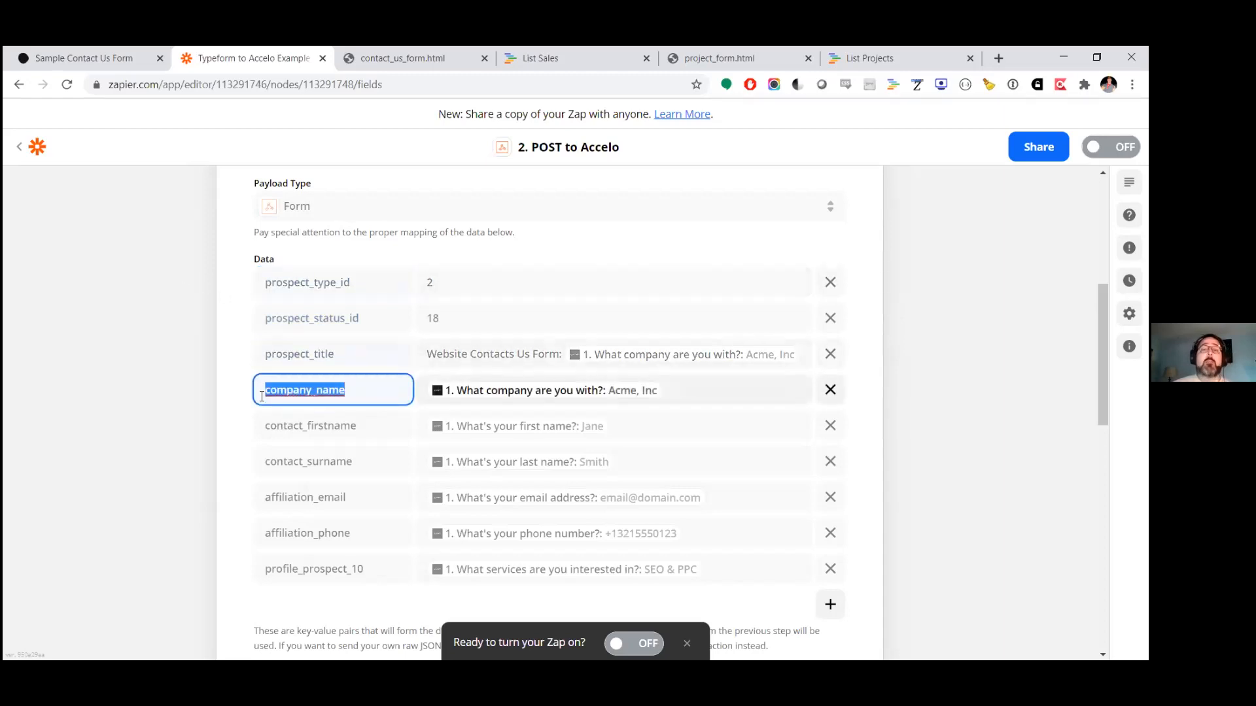
click(374, 429)
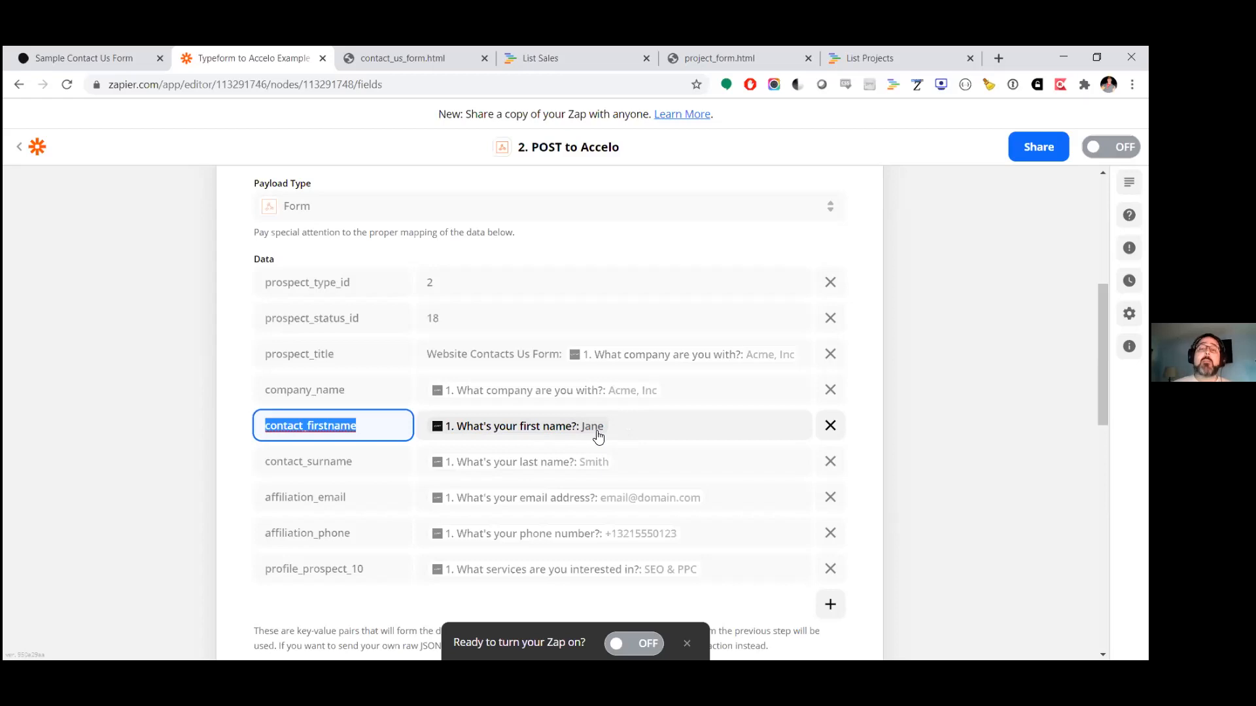
Show all Typeform submission fields available for the contact_firstname value and look through them.
click(636, 431)
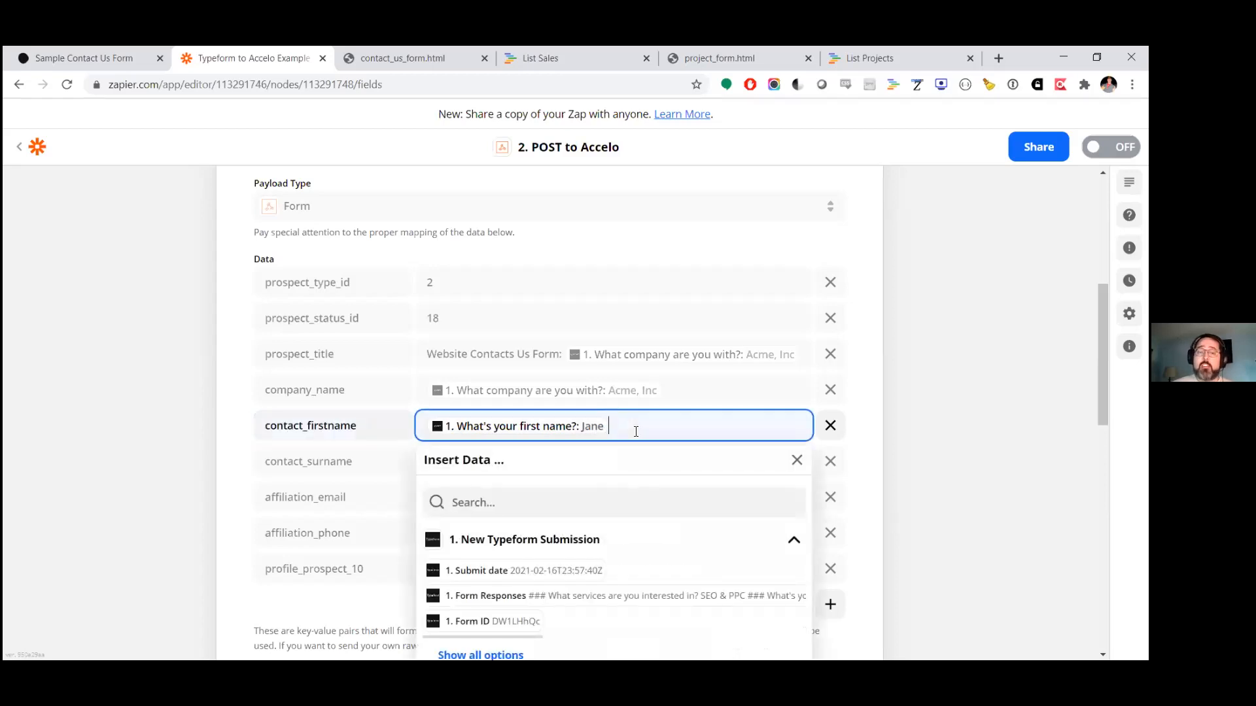
scroll(574, 428, down, 3)
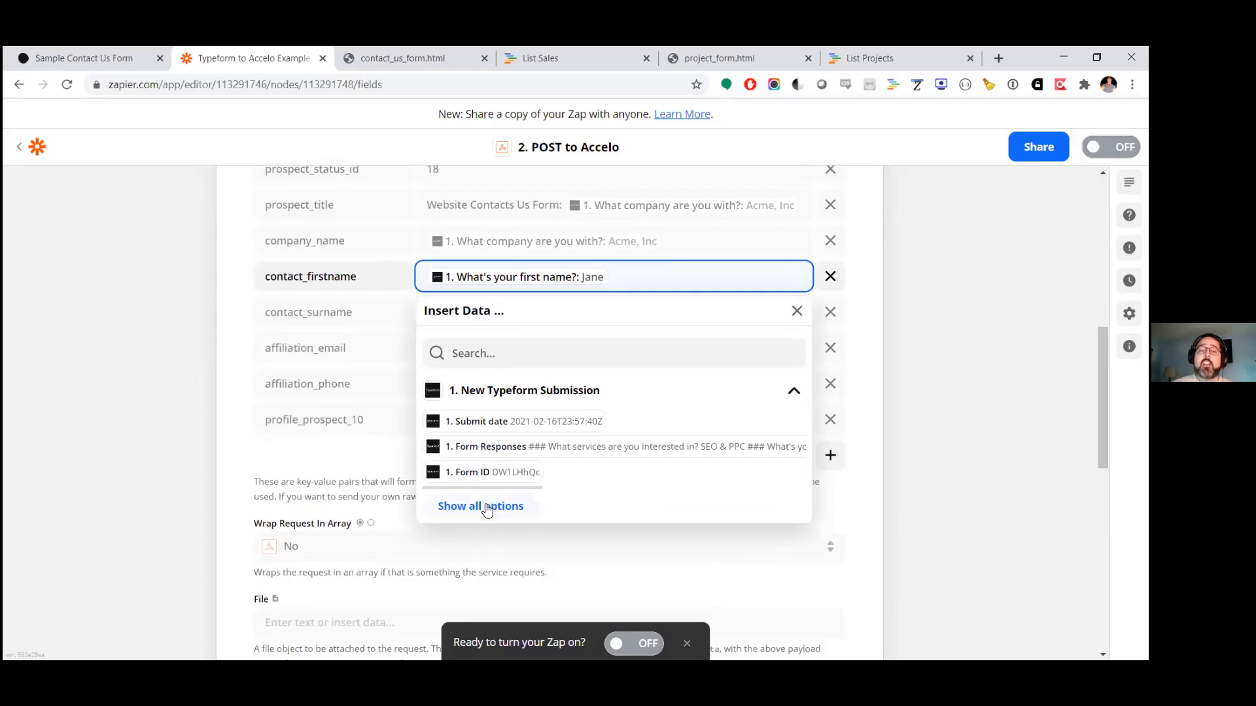
click(486, 508)
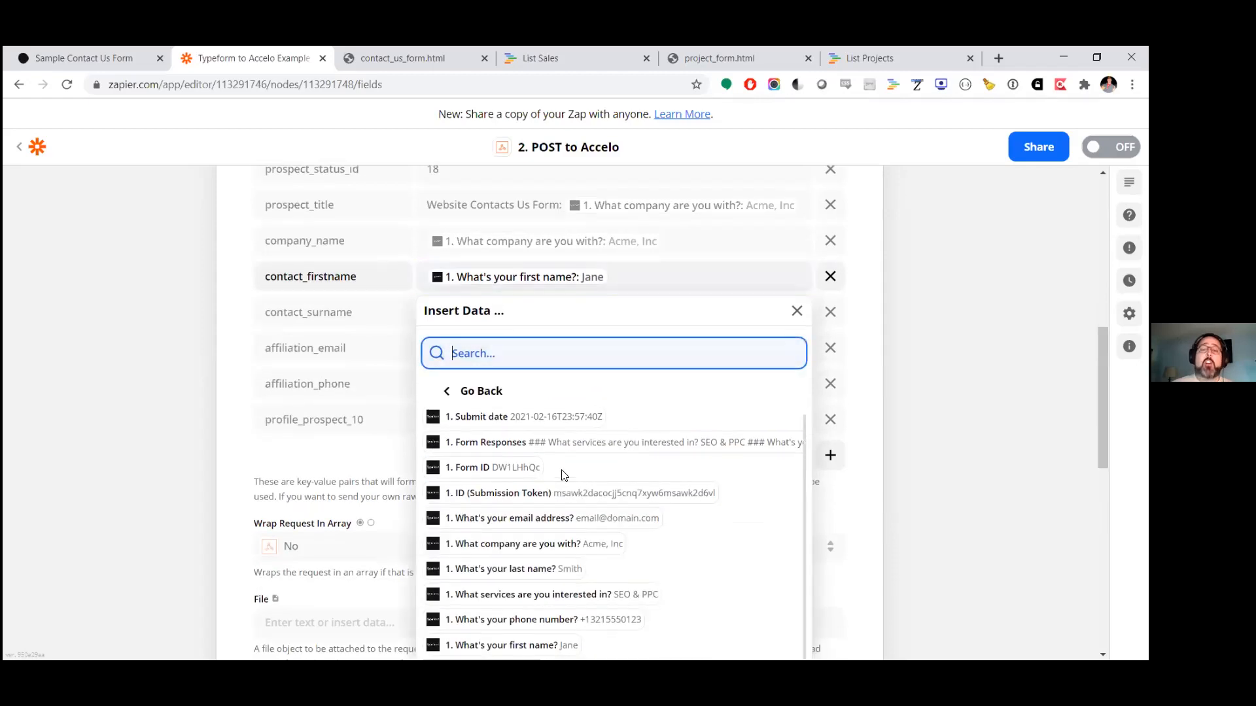
scroll(564, 475, down, 3)
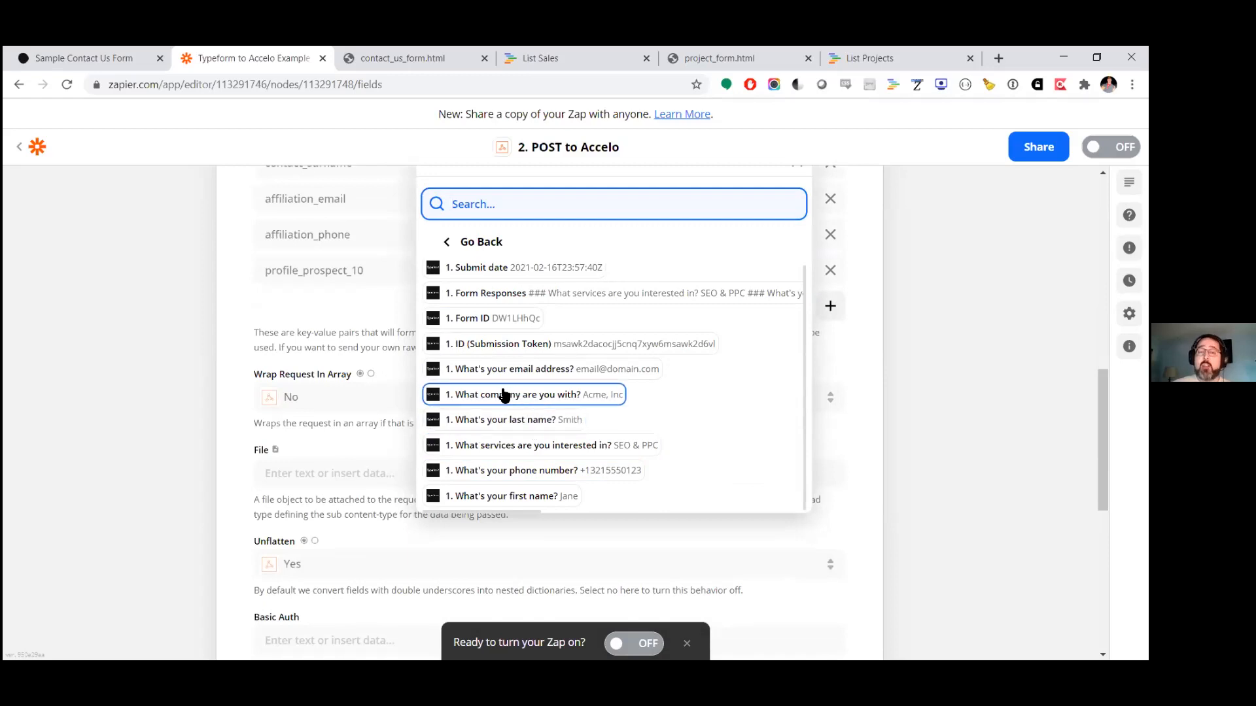
click(518, 370)
click(197, 362)
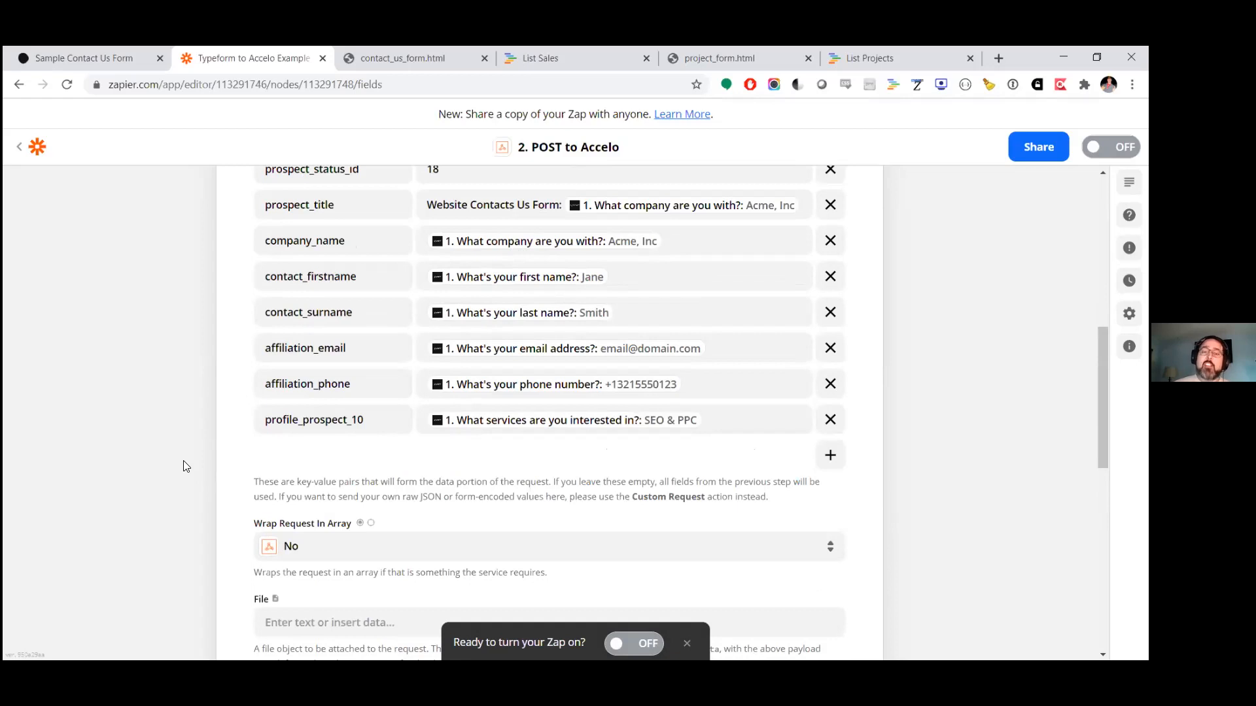
Retest the POST to Accelo action and view the test response.
scroll(184, 463, down, 10)
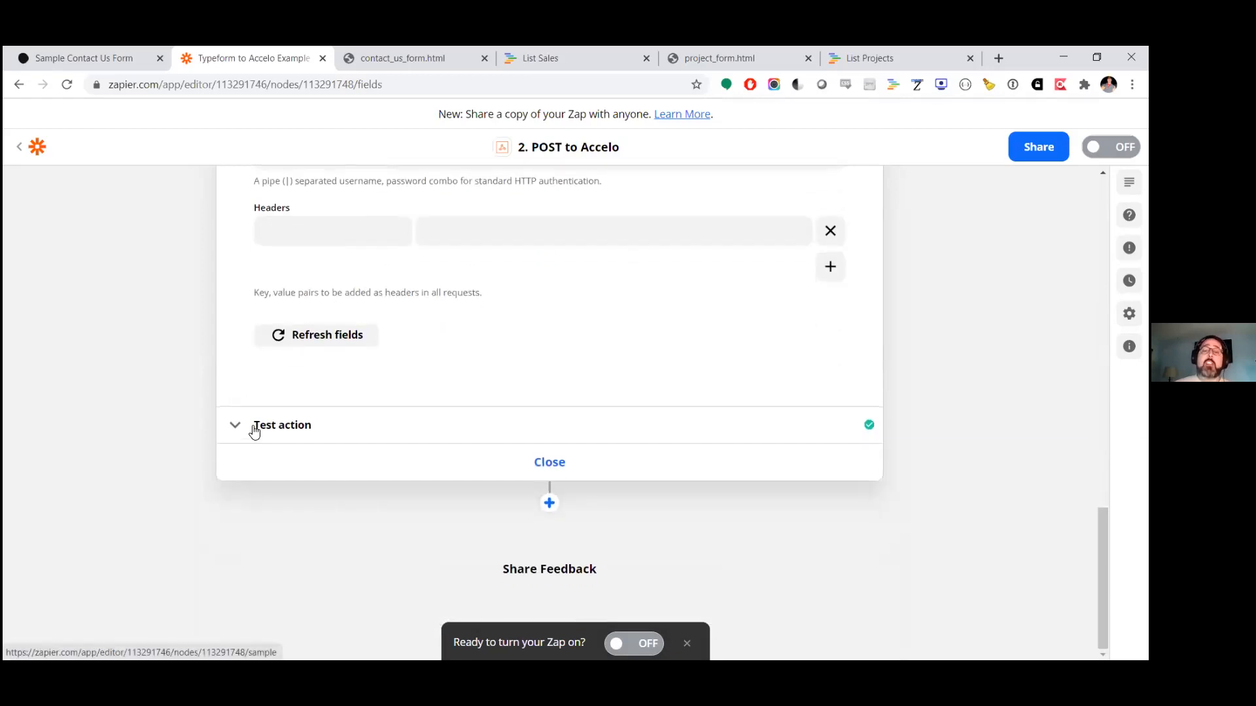
click(254, 429)
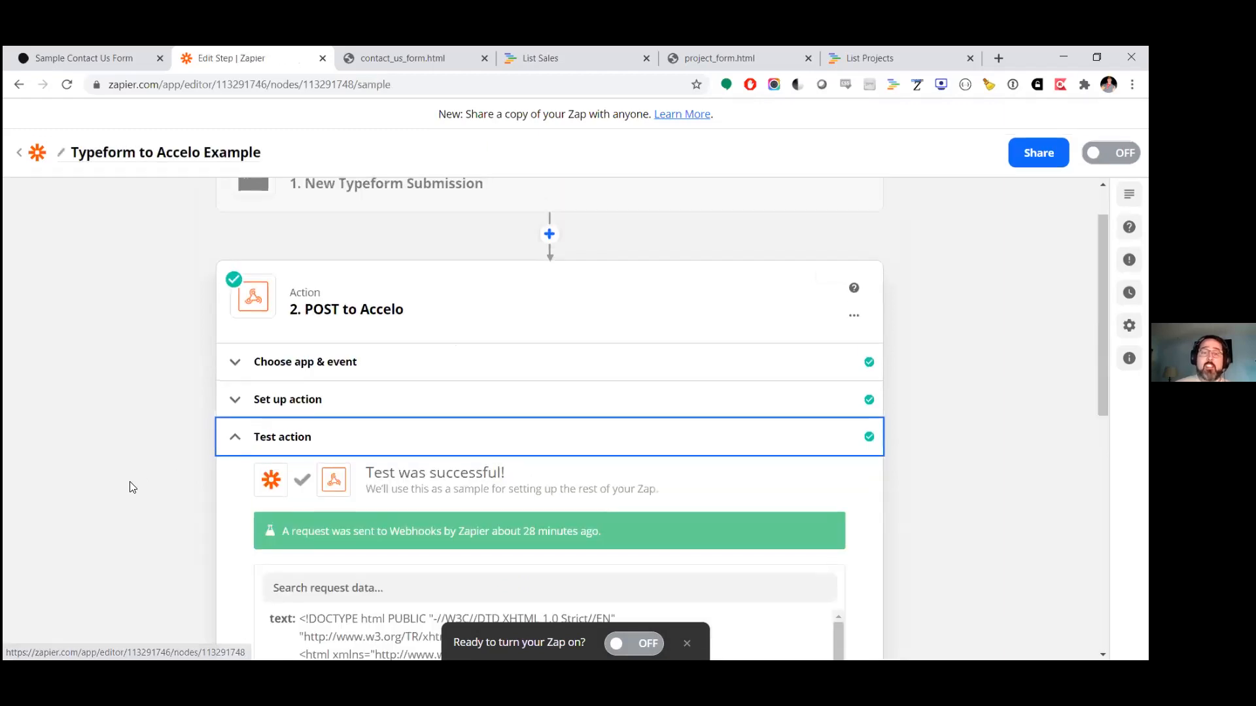
scroll(130, 482, down, 6)
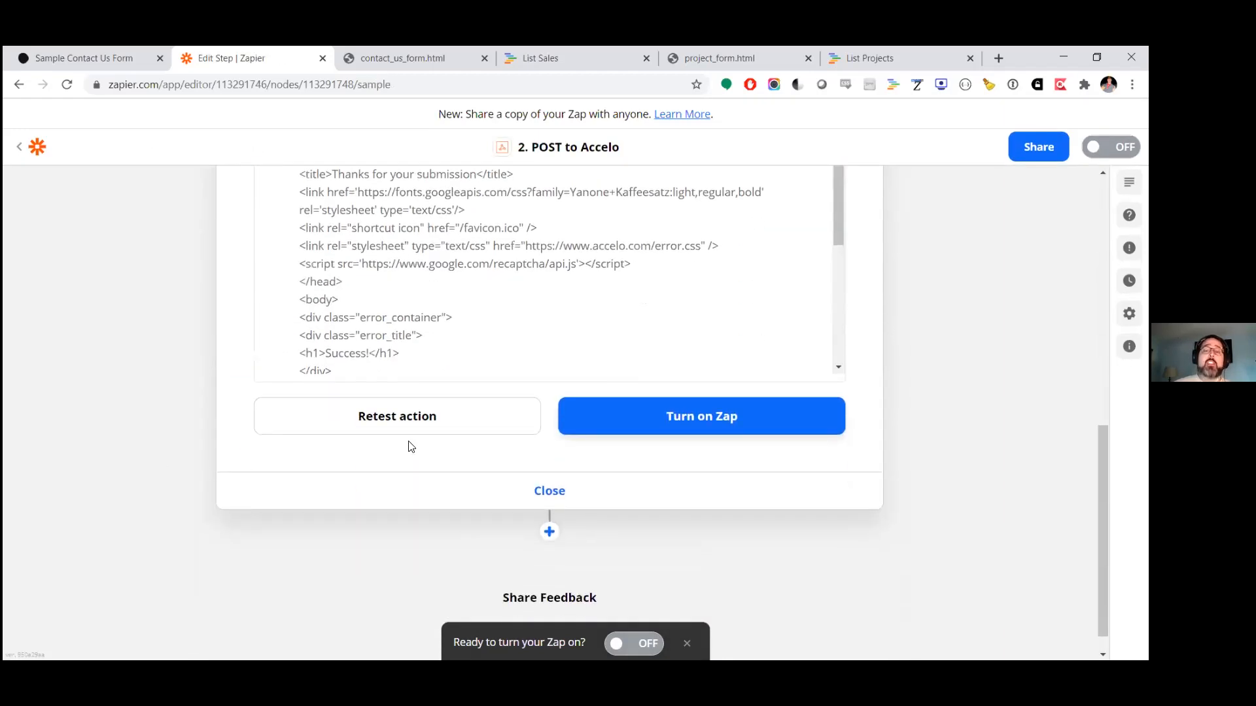
click(421, 422)
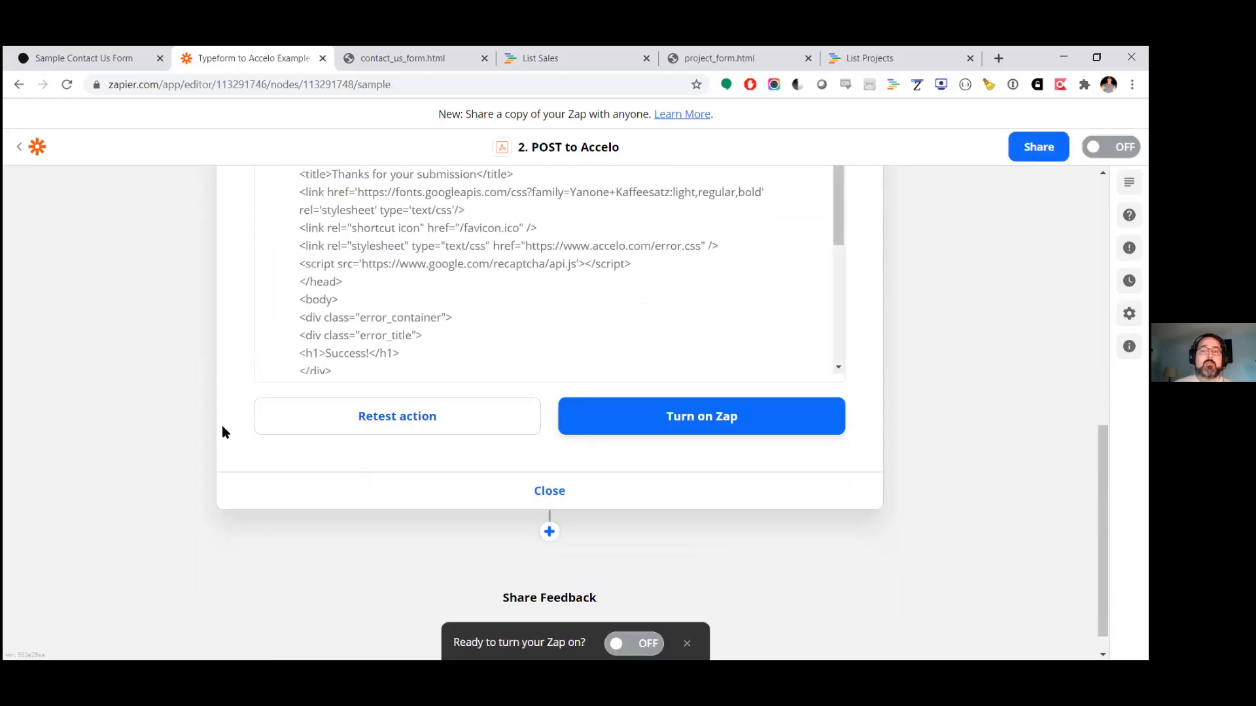
scroll(176, 433, up, 3)
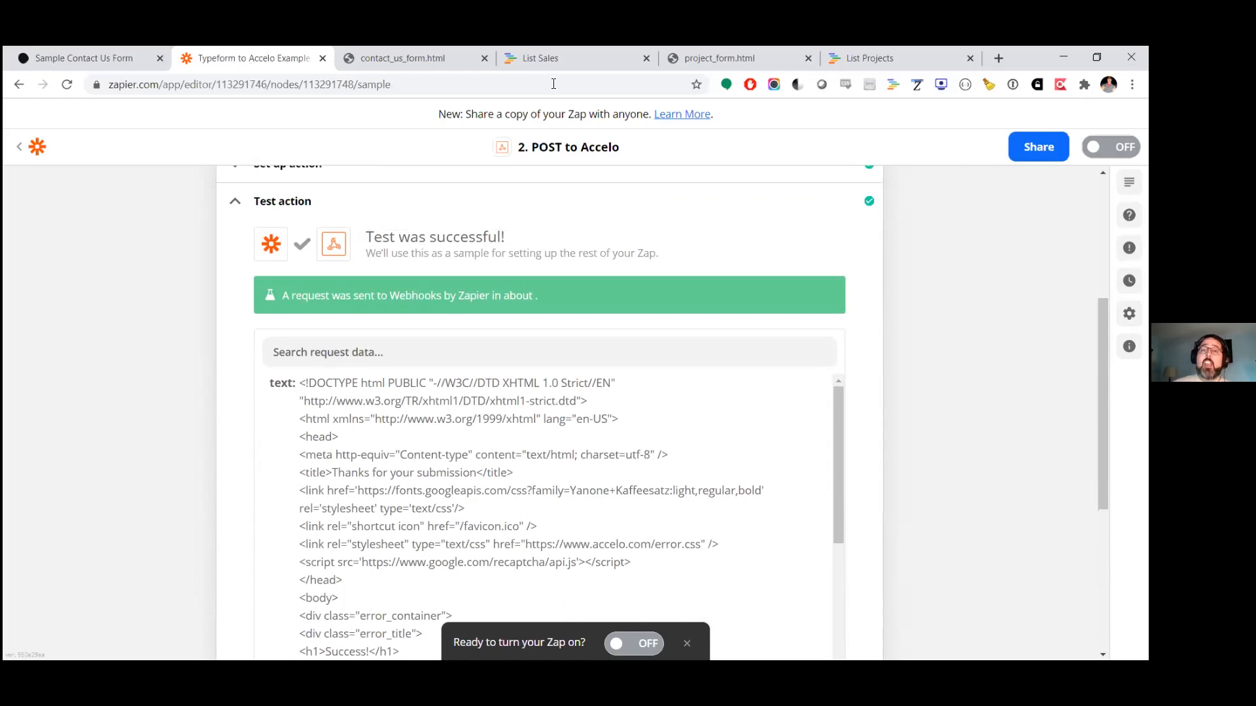
Refresh the Accelo sales list, inspect the Website Contacts Us Form: Acme, Inc sale in its own tab, and return to the Zap.
click(546, 53)
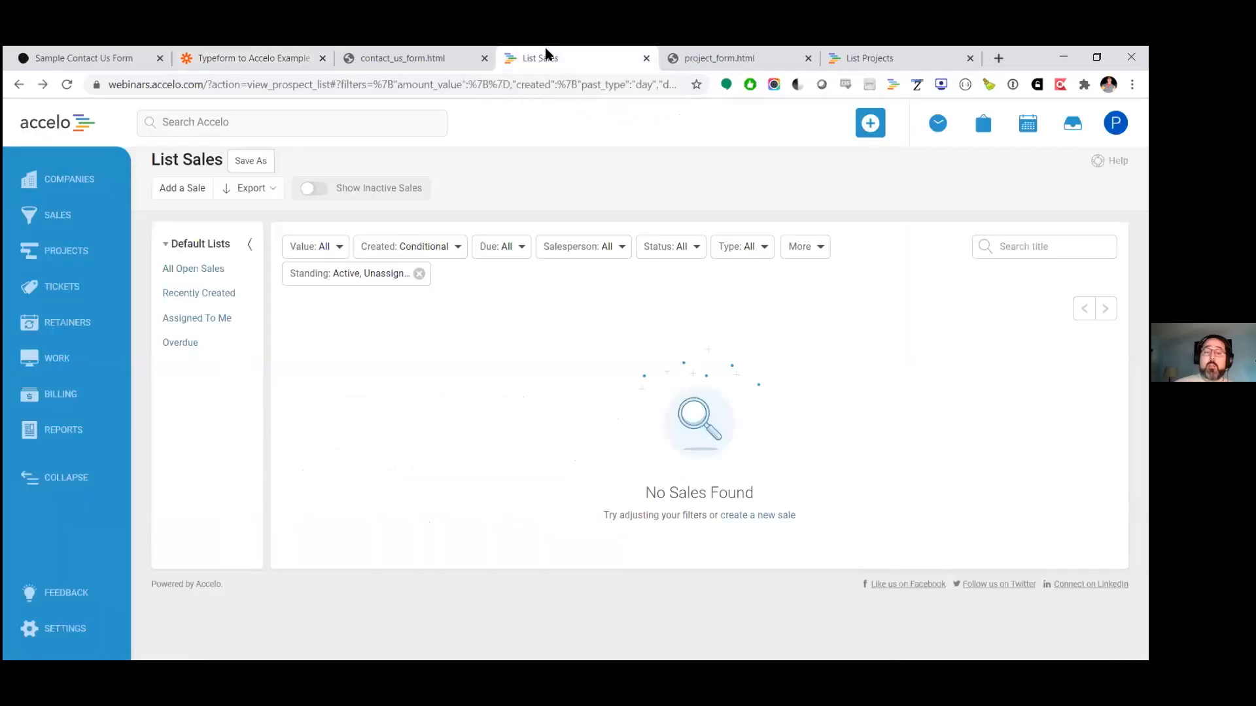
key(F5)
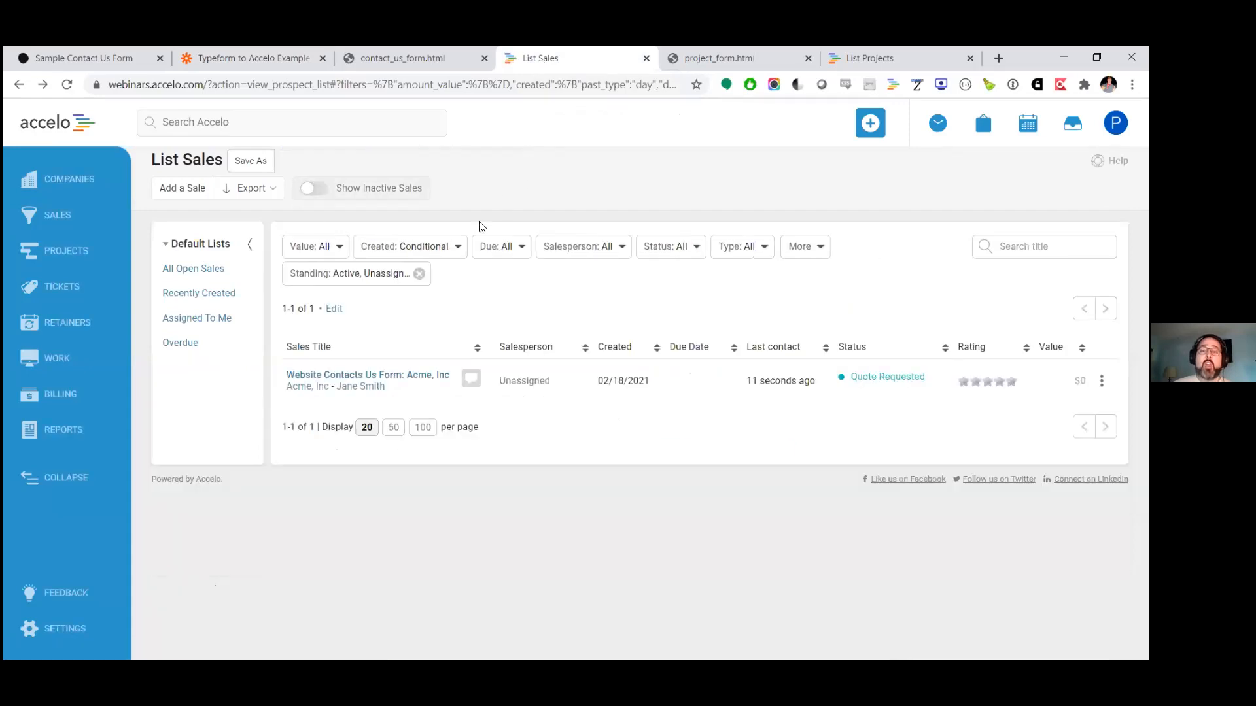
middle_click(401, 379)
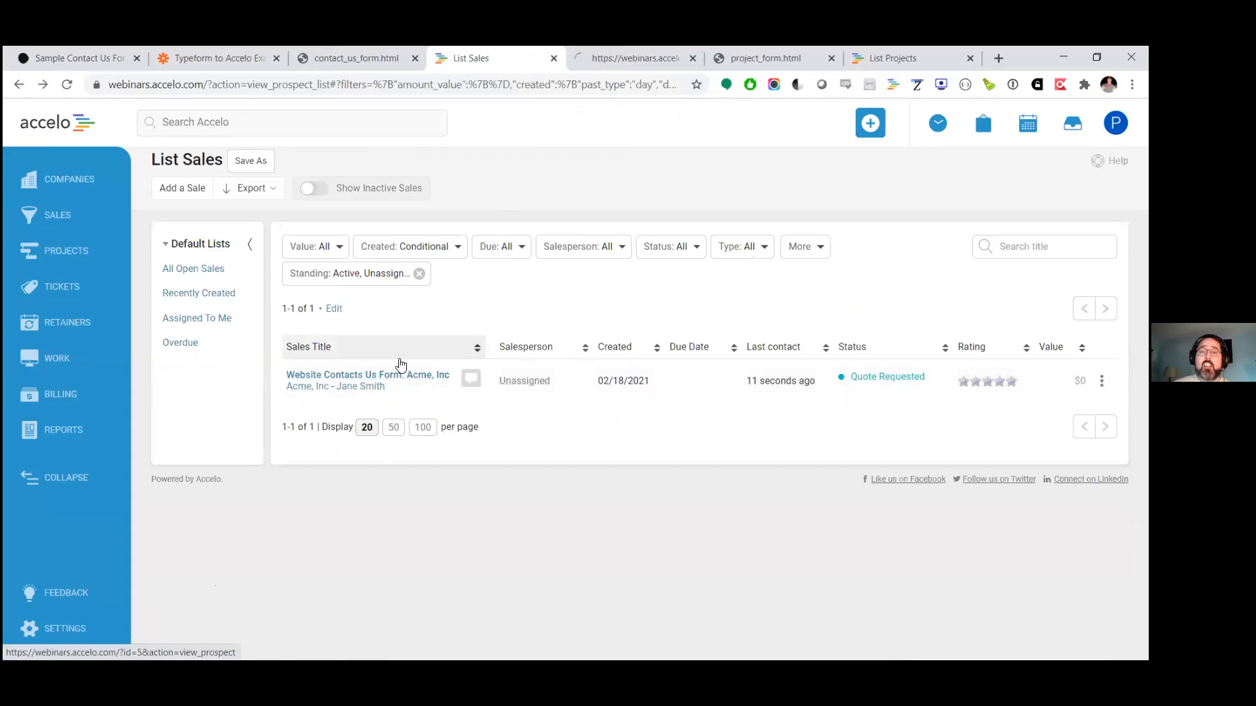
click(613, 51)
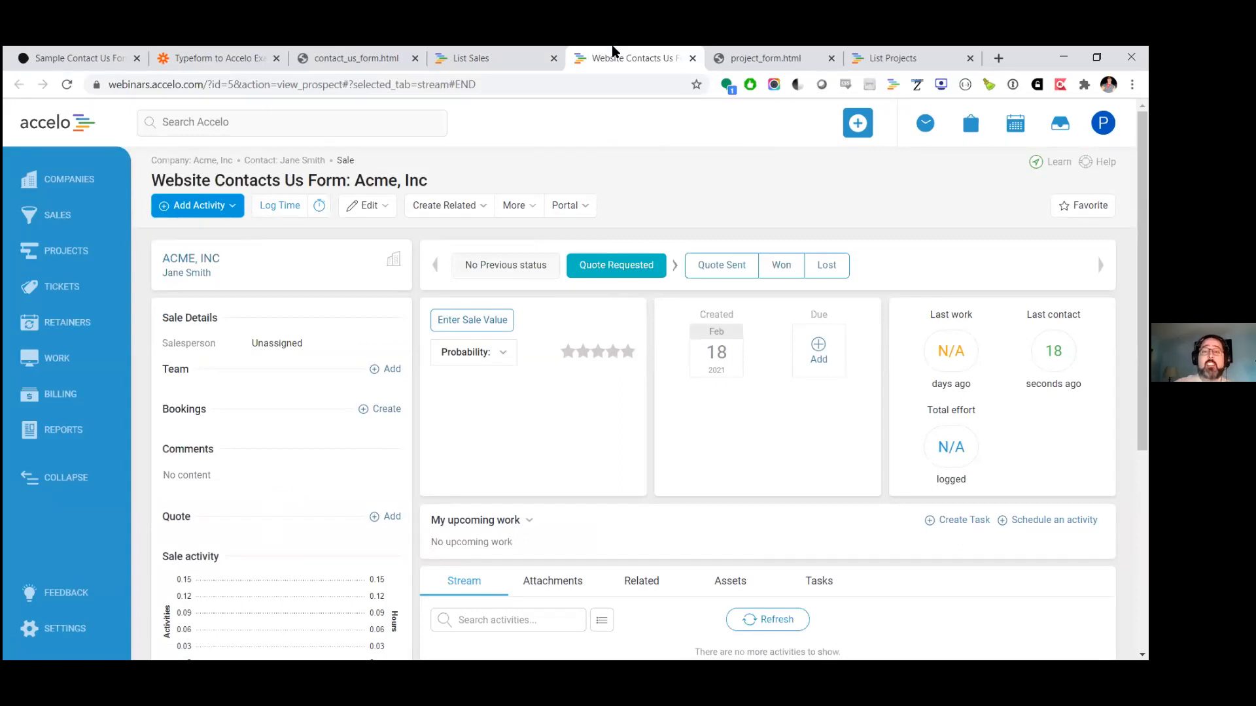
click(692, 58)
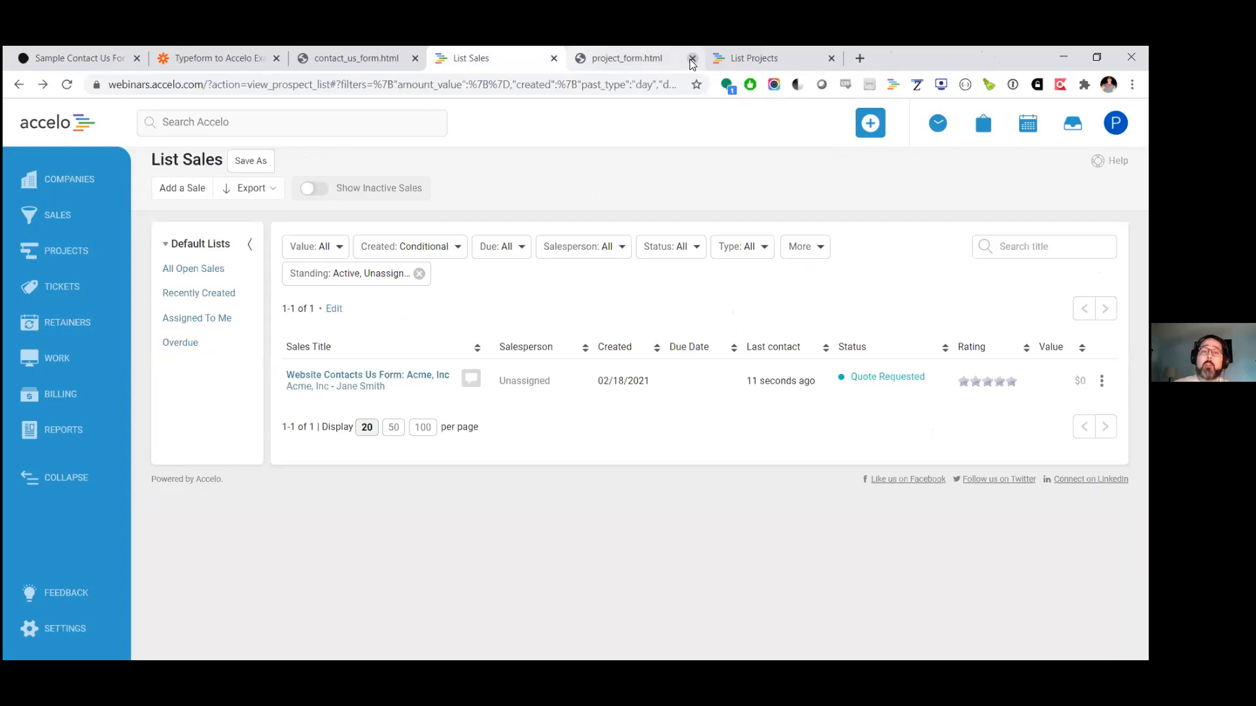
click(216, 58)
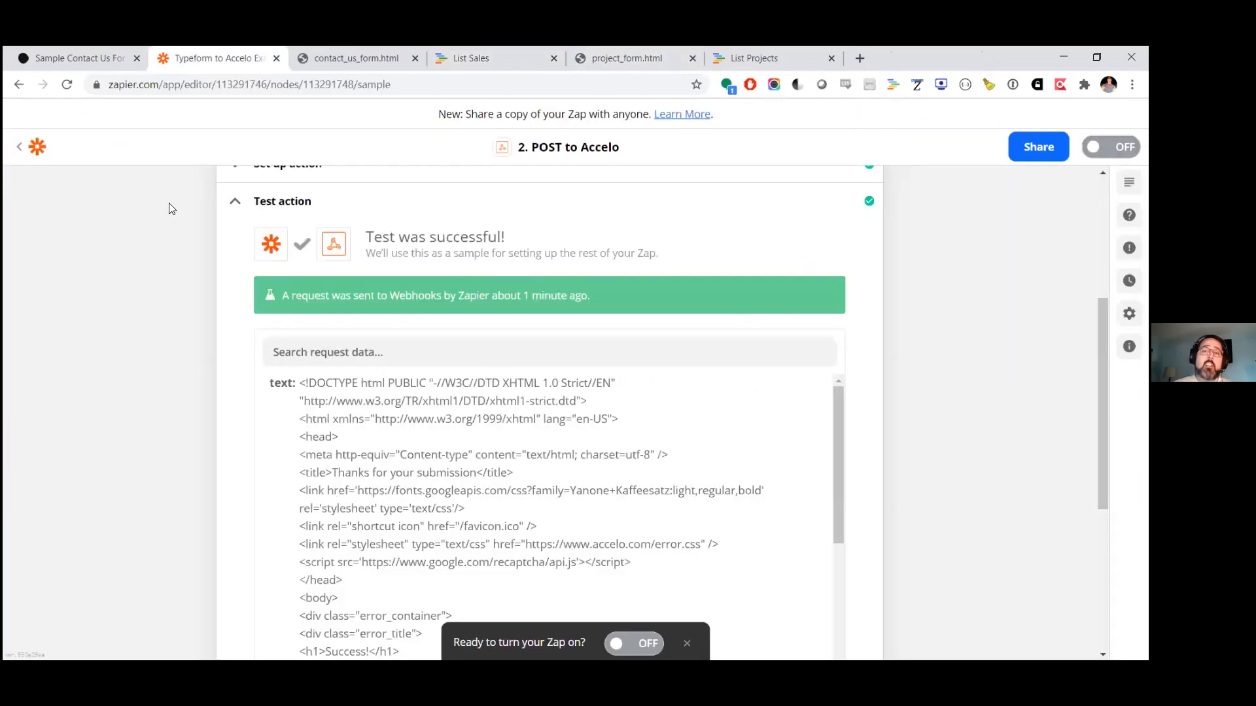
scroll(83, 354, up, 5)
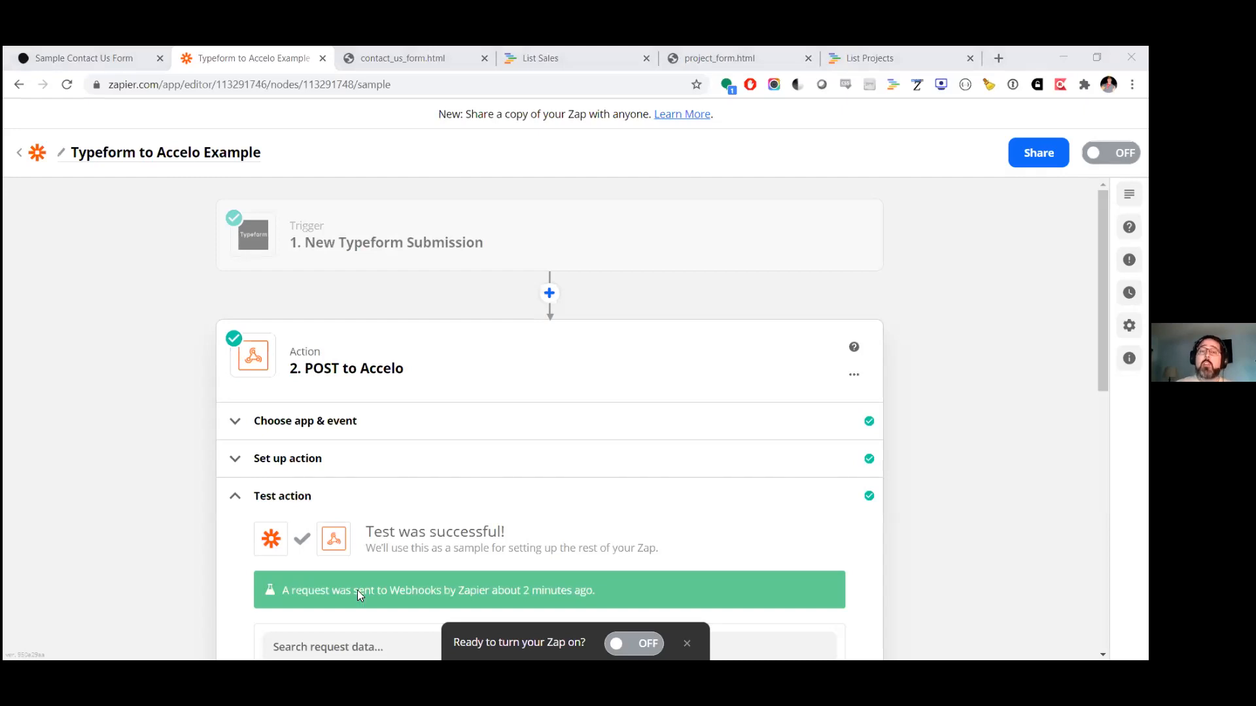
key(alt+Tab)
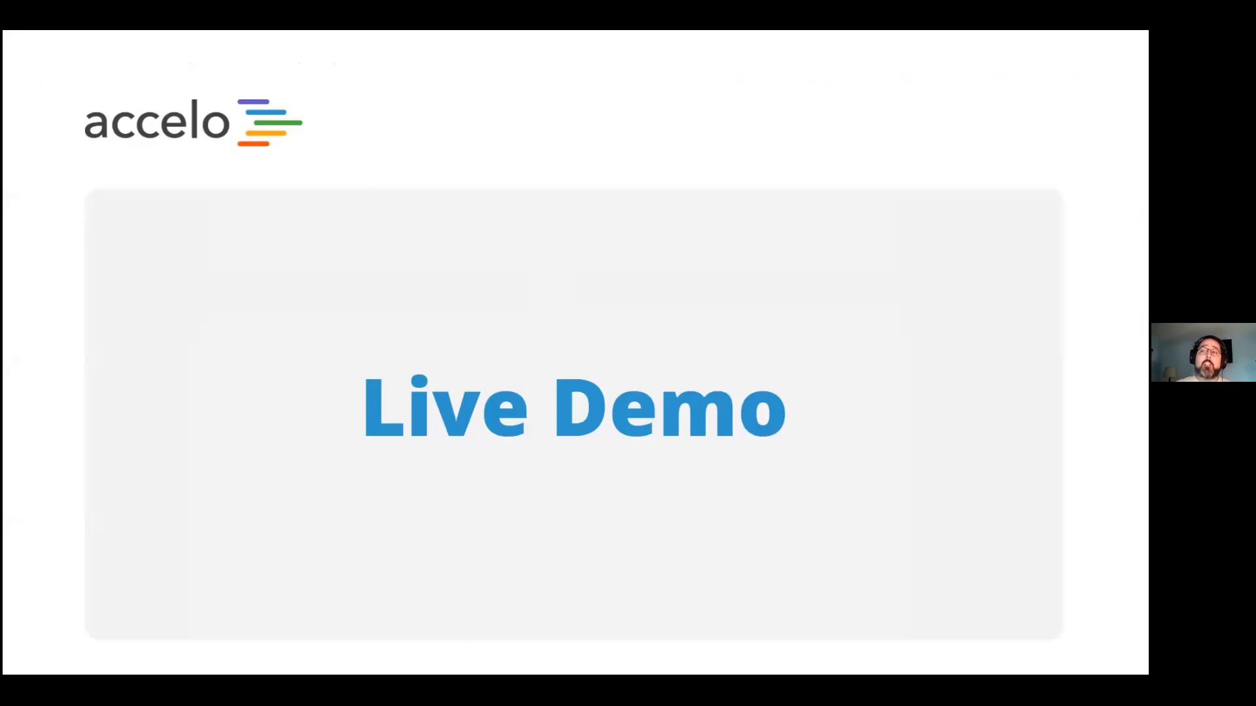
click(360, 184)
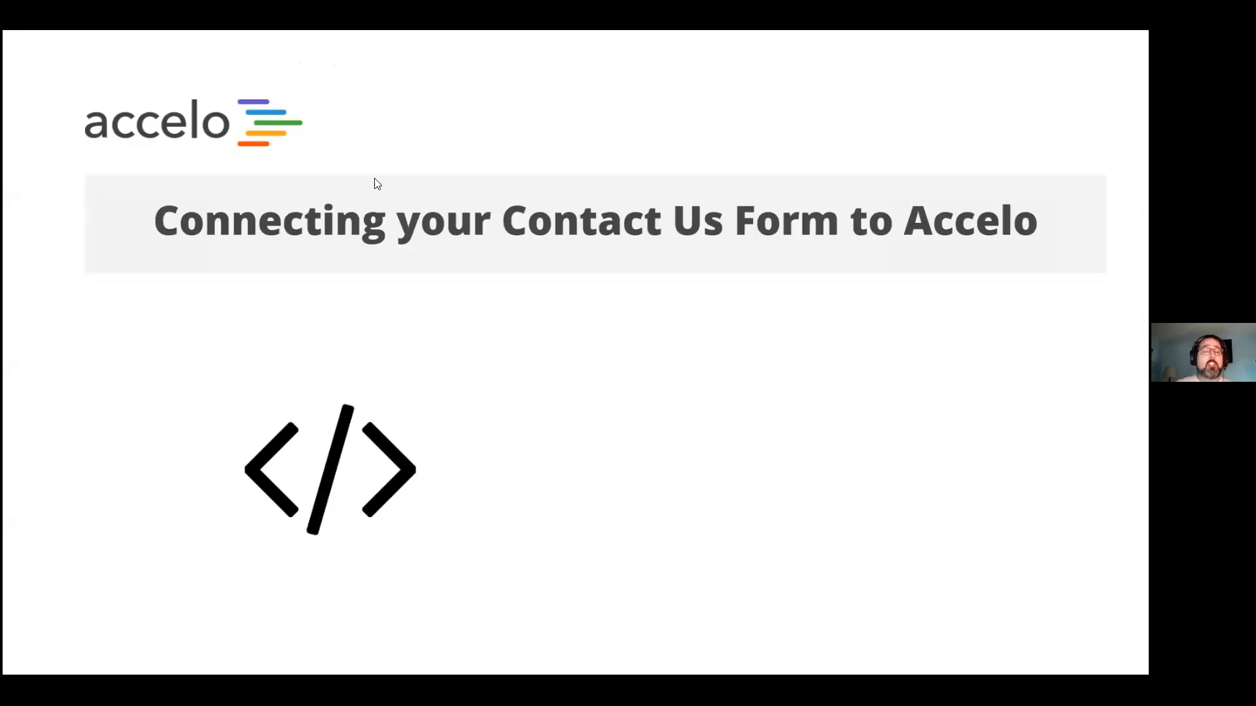